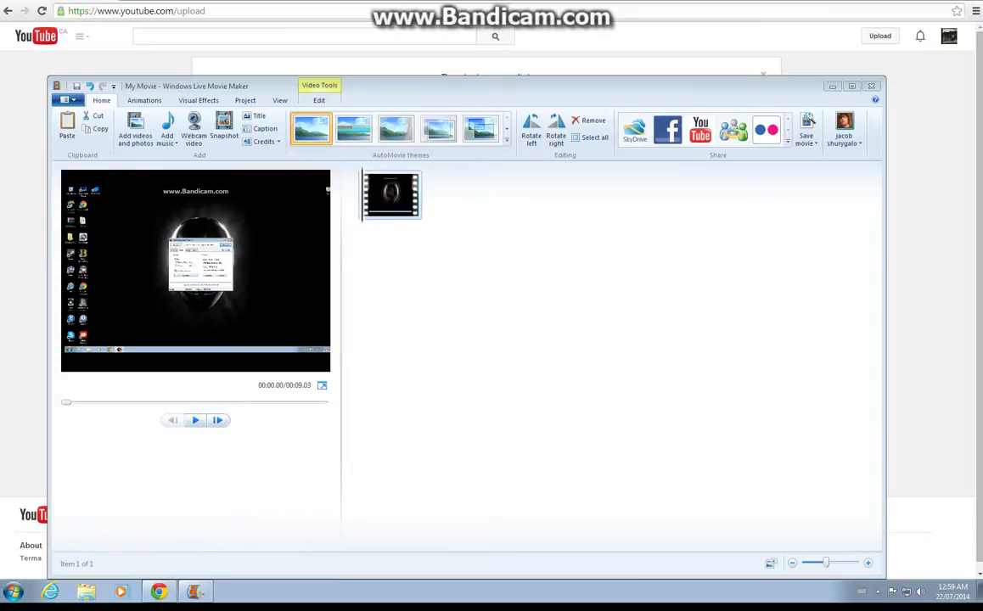
Start publishing the movie to YouTube from the Home tab's Share group.
{"action": "left_click", "coordinate": [700, 129]}
{"action": "left_click", "coordinate": [593, 460]}
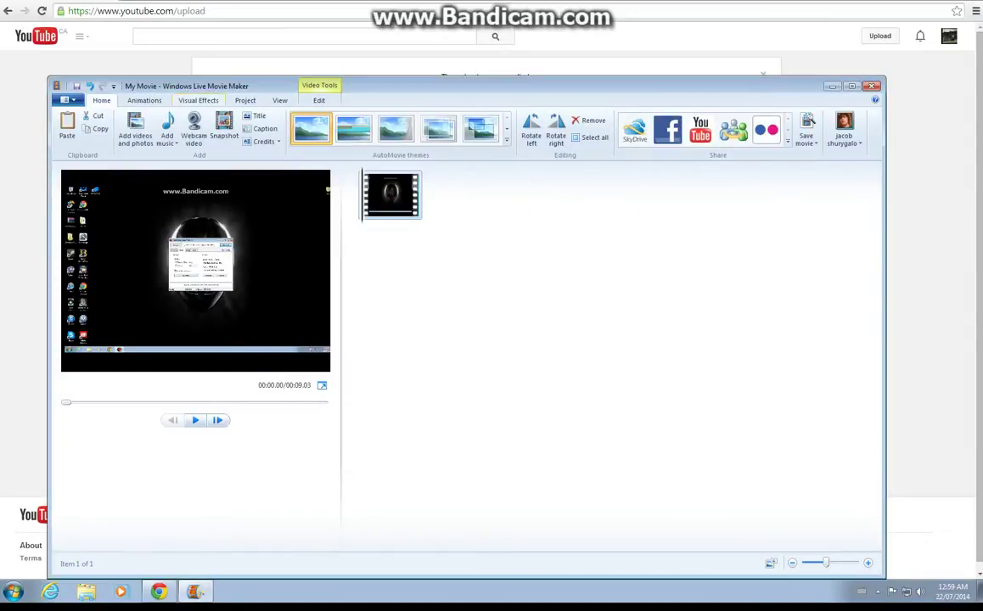
{"action": "left_click", "coordinate": [700, 129]}
Publish at 1440 x 1080, sign in with the pasted username and password, and dismiss the error.
{"action": "left_click", "coordinate": [387, 226]}
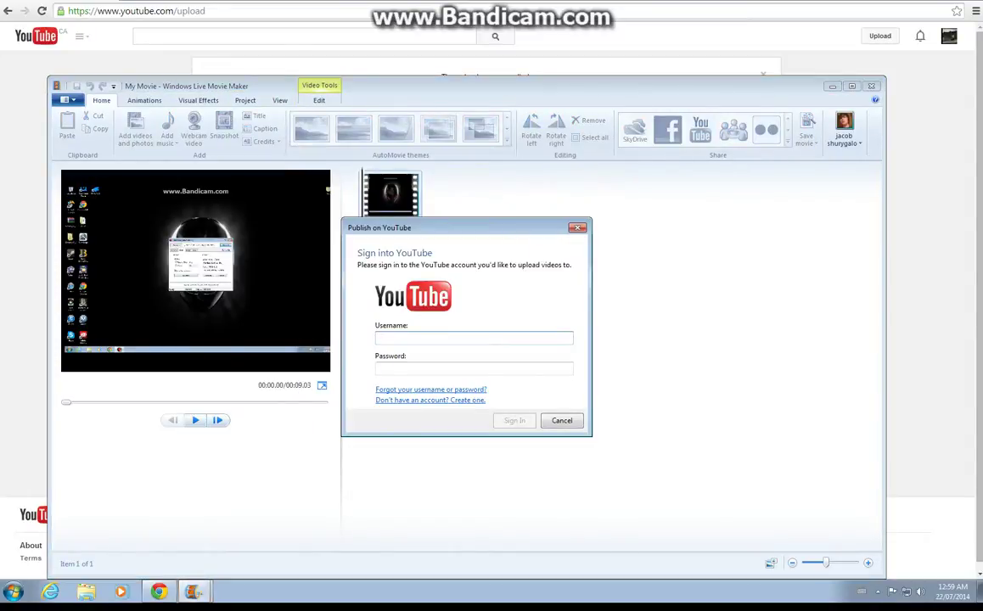
{"action": "right_click", "coordinate": [482, 337]}
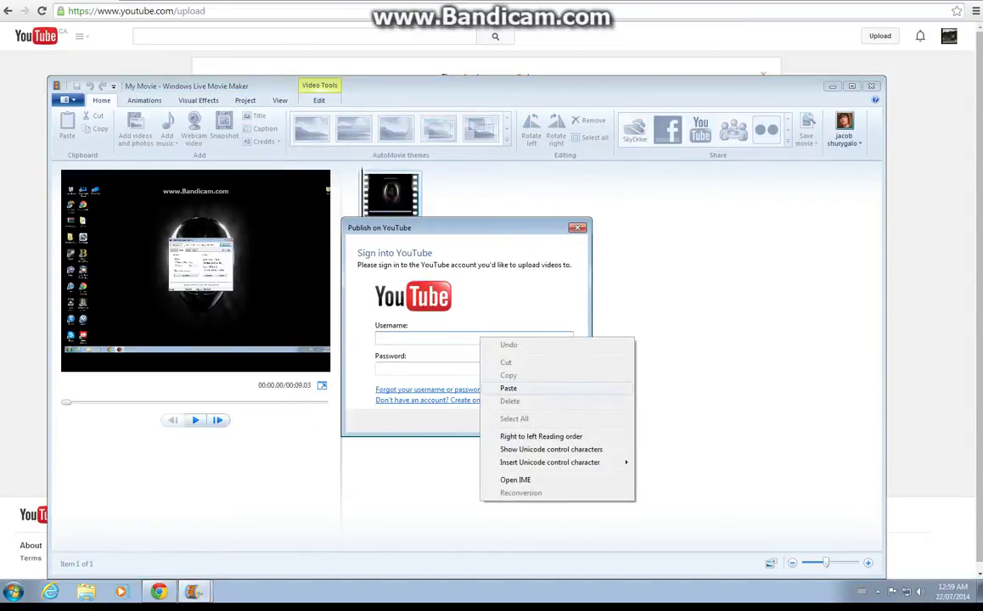
{"action": "left_click", "coordinate": [509, 381]}
{"action": "key", "text": "Tab"}
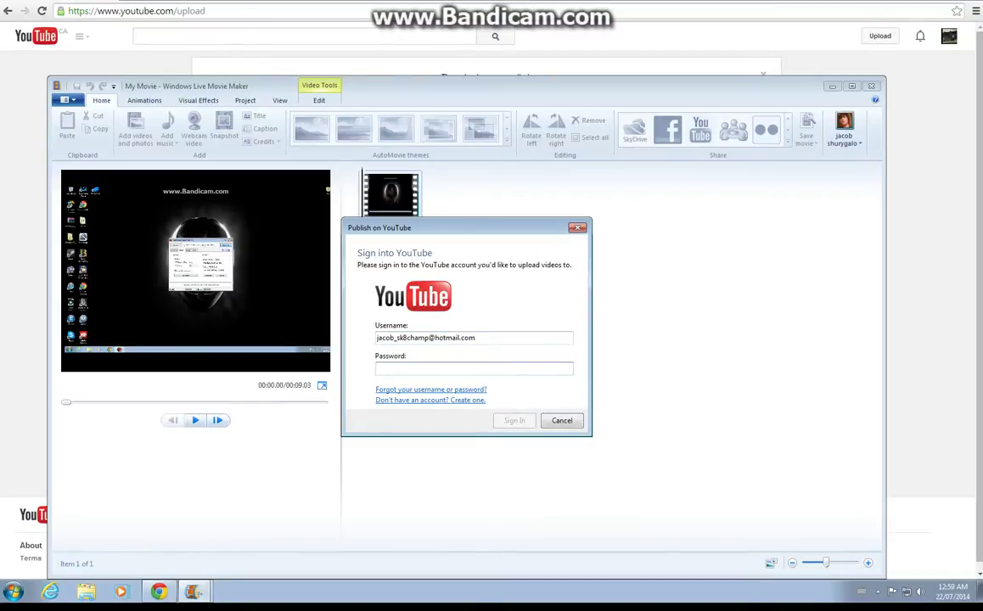
{"action": "type", "text": "***"}
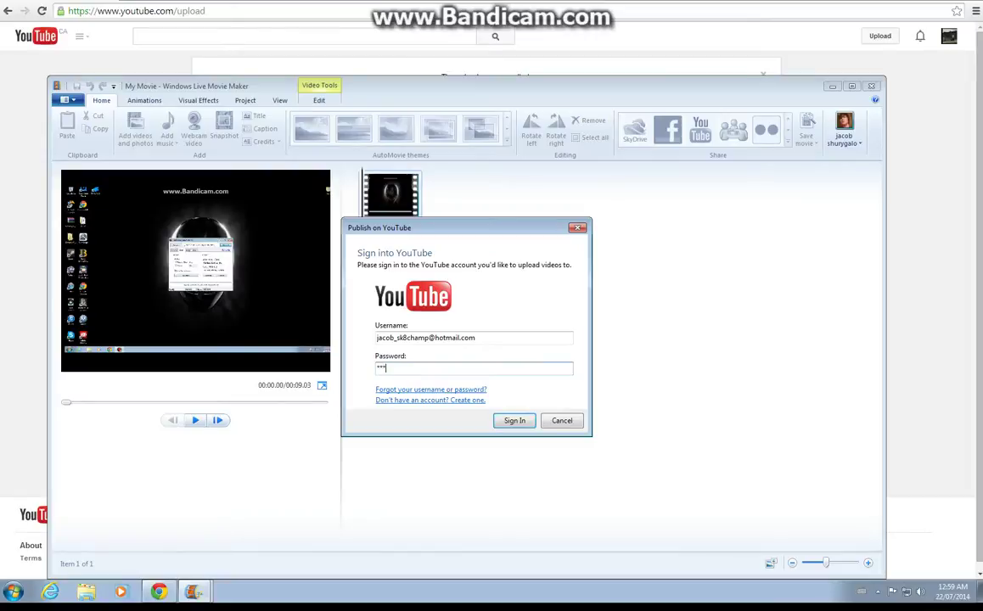
{"action": "type", "text": "******"}
{"action": "key", "text": "Return"}
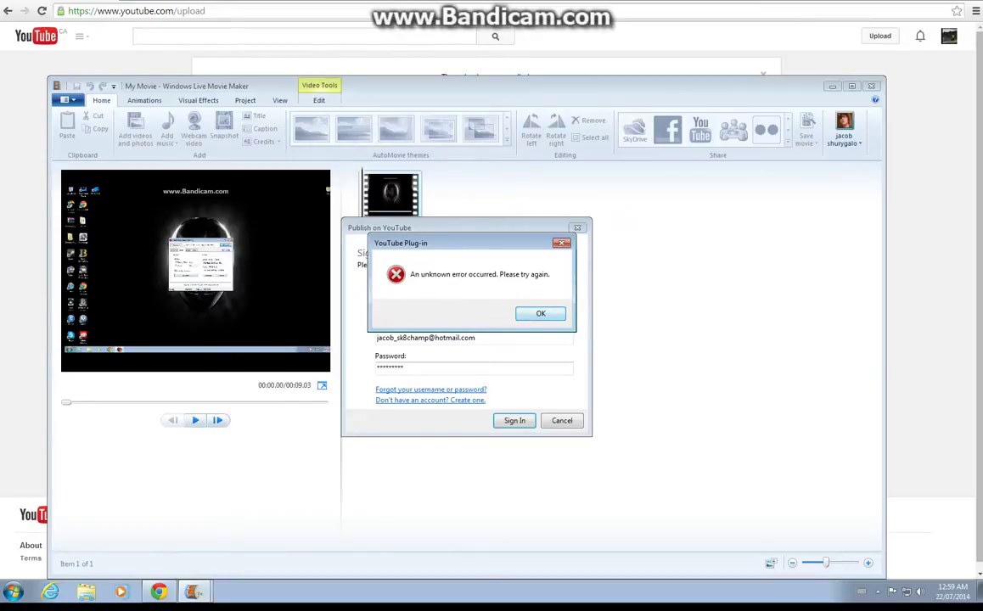
{"action": "key", "text": "Return"}
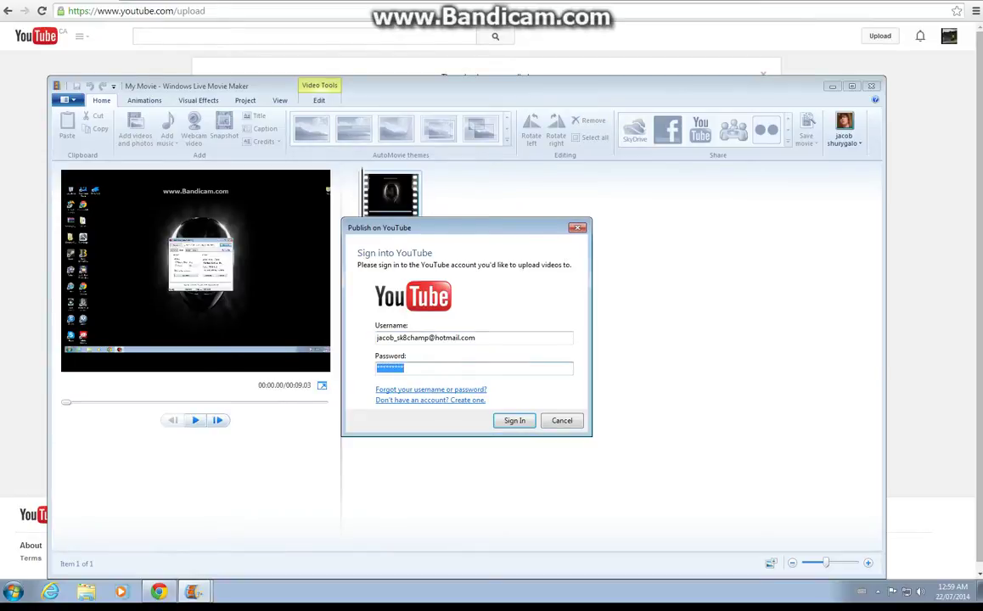
Switch to the browser, go to YouTube account settings from the avatar menu, and reload it.
{"action": "key", "text": "alt+Tab"}
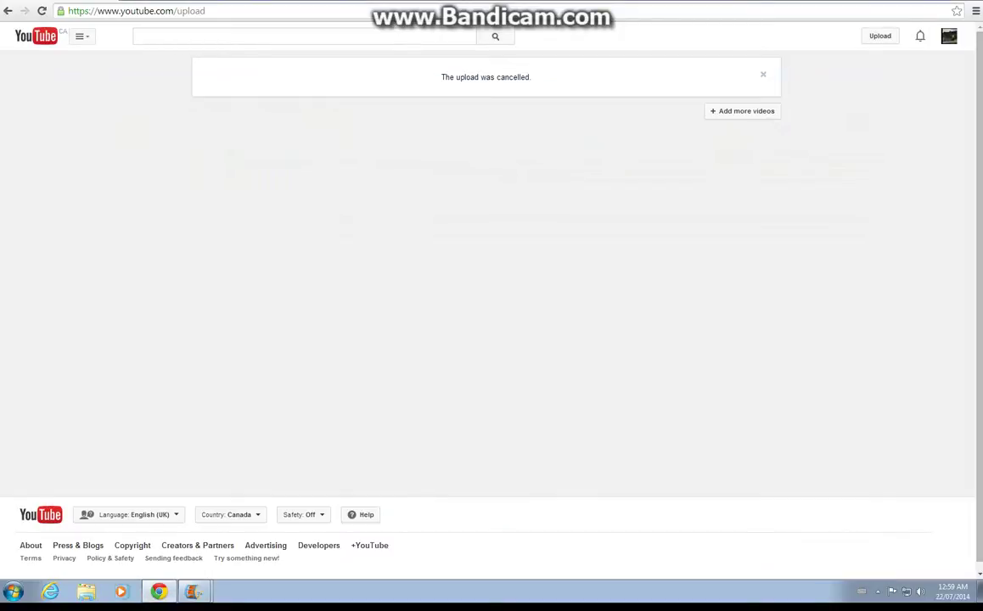
{"action": "left_click", "coordinate": [948, 36]}
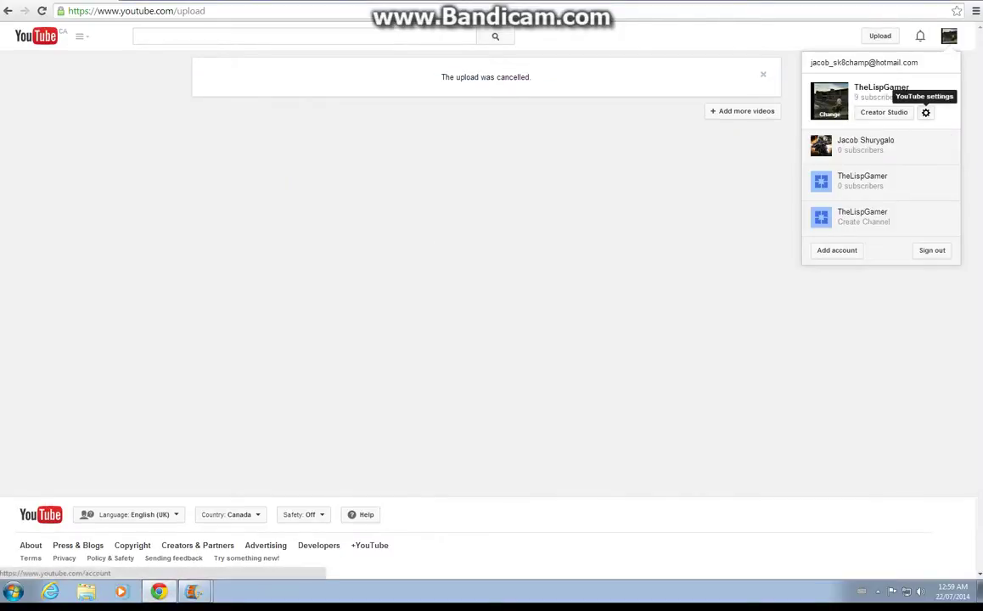
{"action": "left_click", "coordinate": [925, 113]}
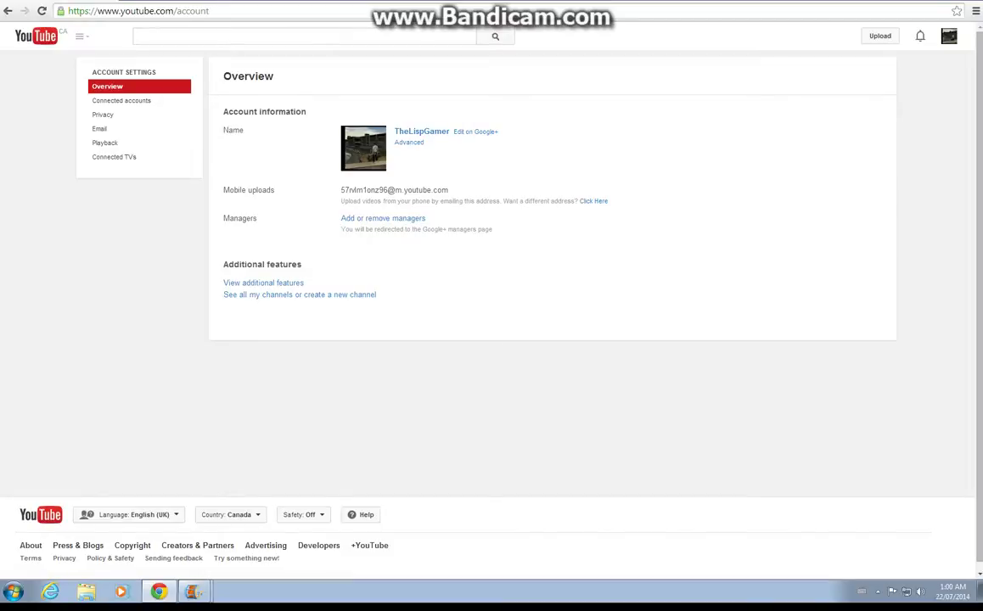
{"action": "key", "text": "F5"}
{"action": "key", "text": "F5"}
{"action": "mouse_move", "coordinate": [194, 591]}
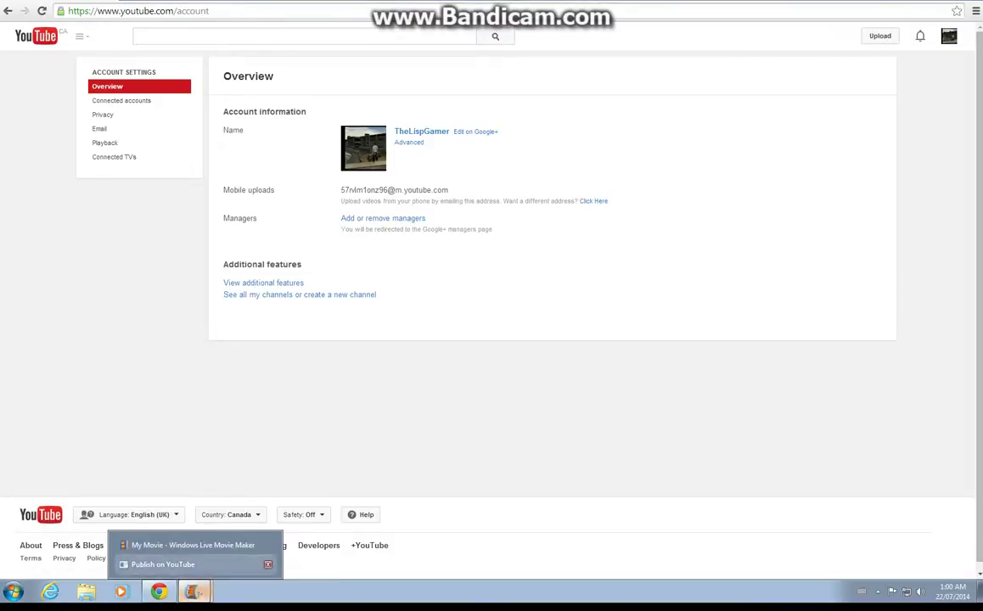
Close the YouTube sign-in and save the movie as My Movie.wmv, replacing the old file.
{"action": "left_click", "coordinate": [163, 565]}
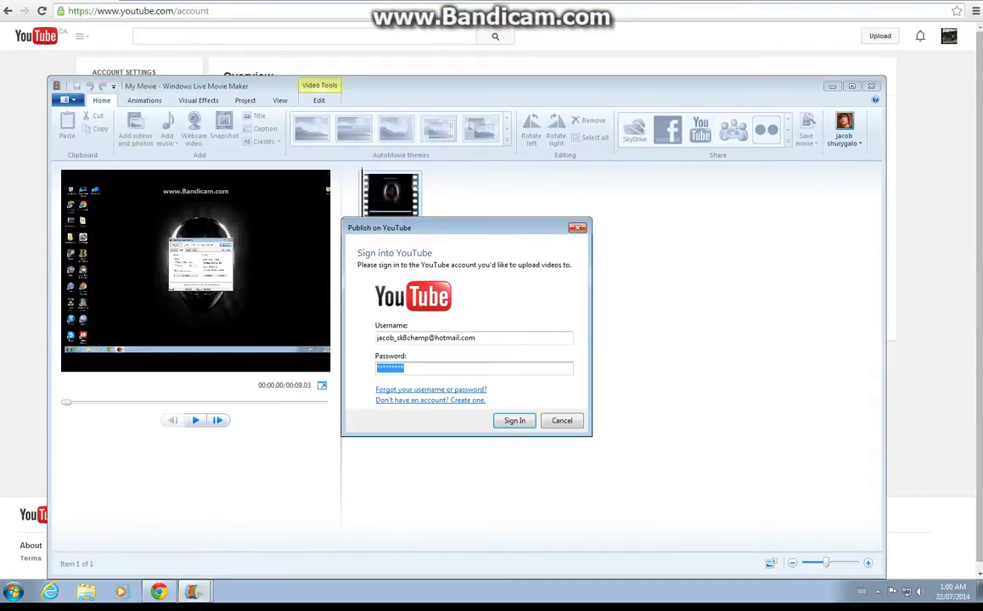
{"action": "key", "text": "Escape"}
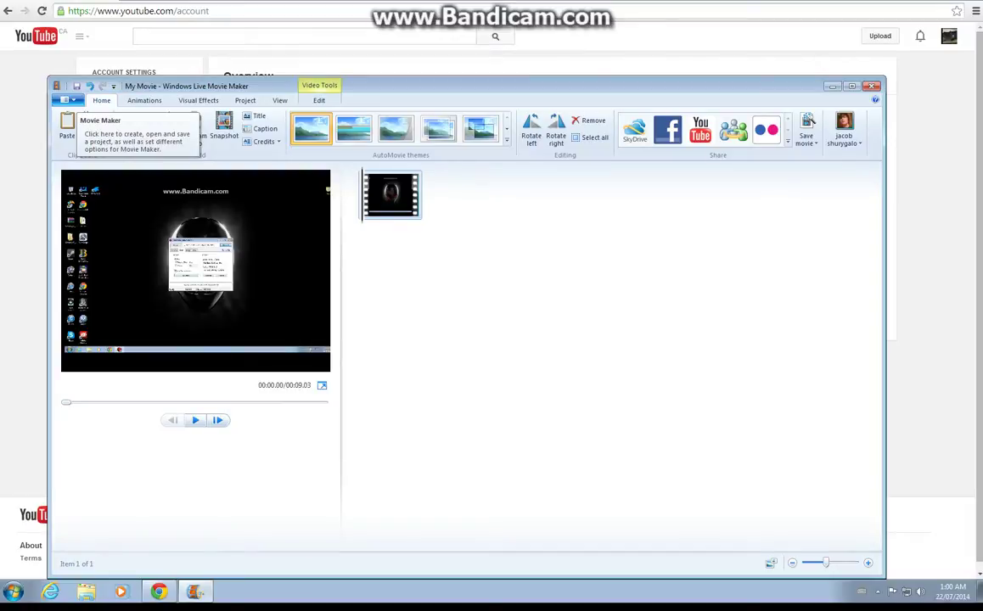
{"action": "left_click", "coordinate": [68, 100]}
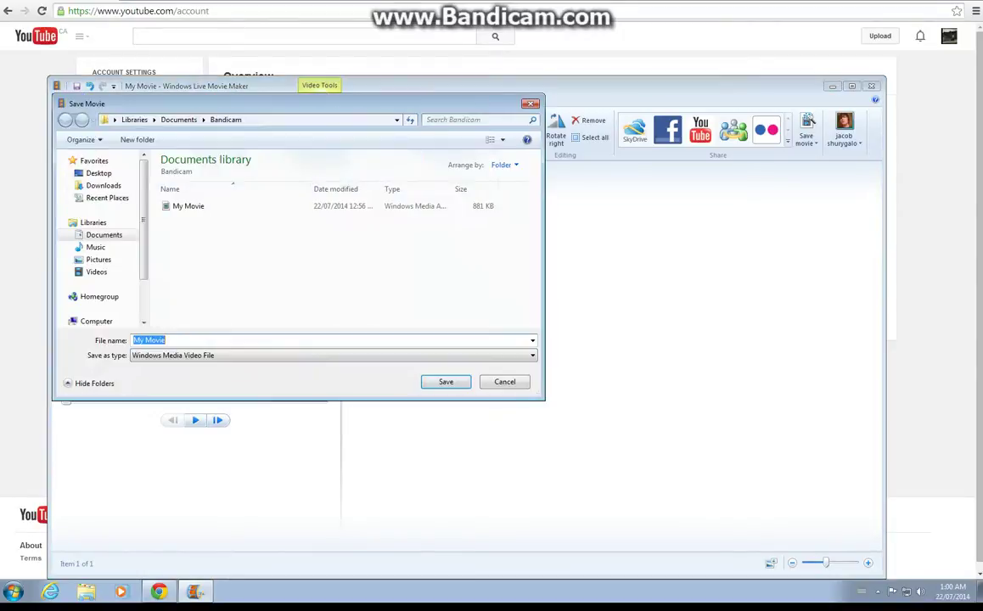
{"action": "key", "text": "Return"}
{"action": "key", "text": "Return"}
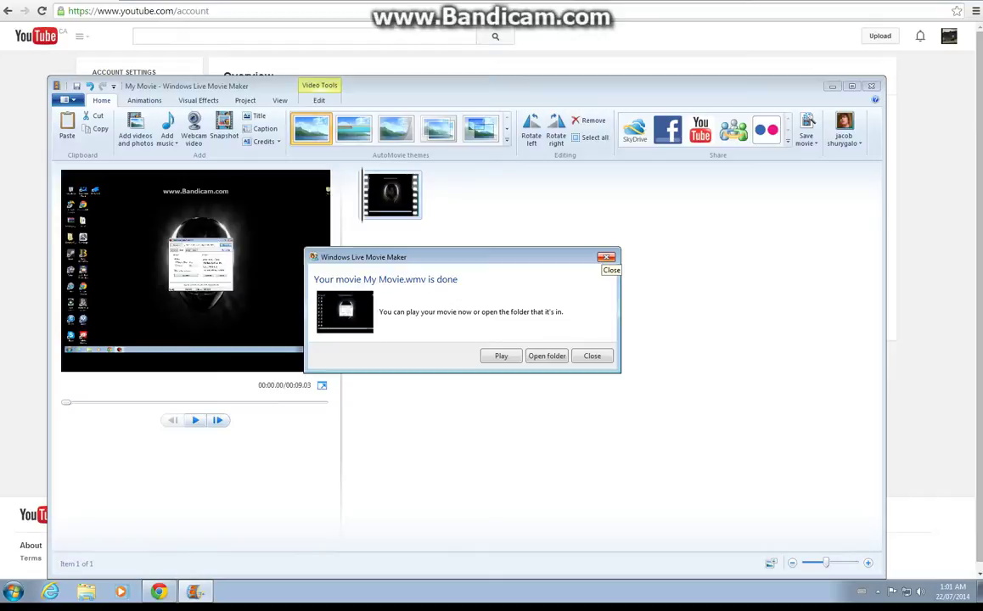
{"action": "left_click", "coordinate": [605, 257]}
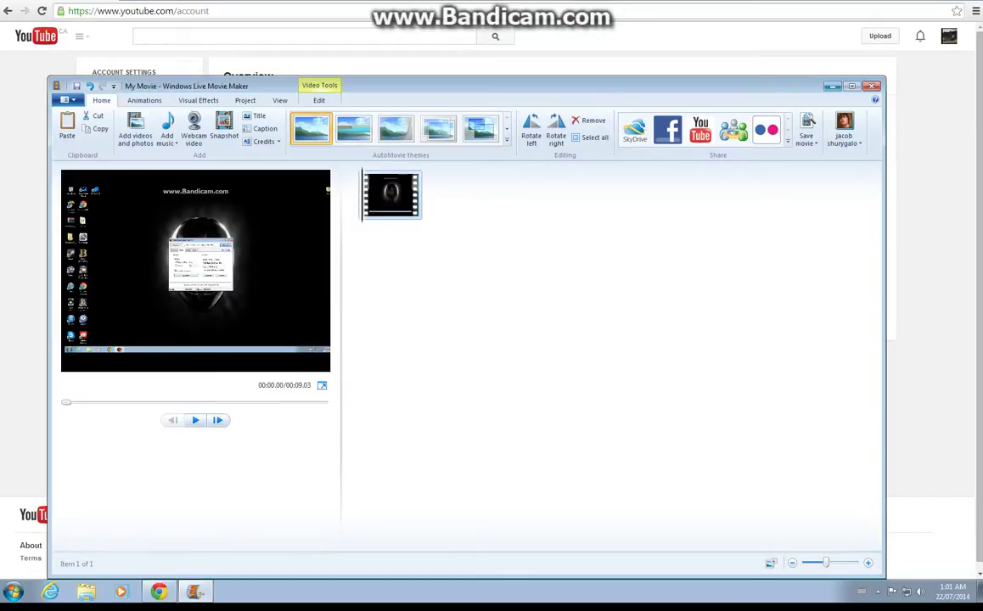
Start uploading My Movie on YouTube's upload page, then cancel the upload.
{"action": "key", "text": "super+Down"}
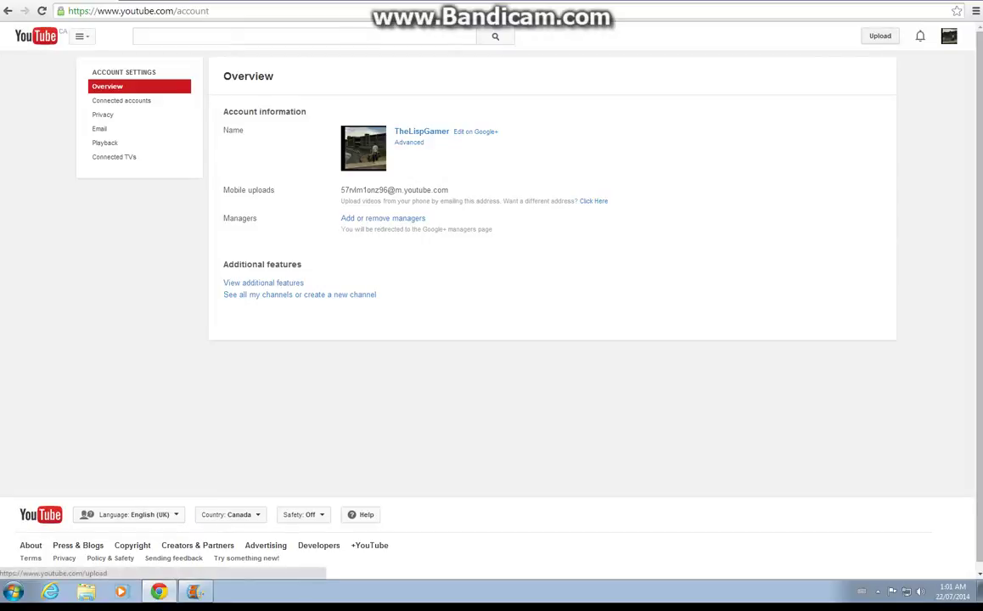
{"action": "left_click", "coordinate": [422, 132]}
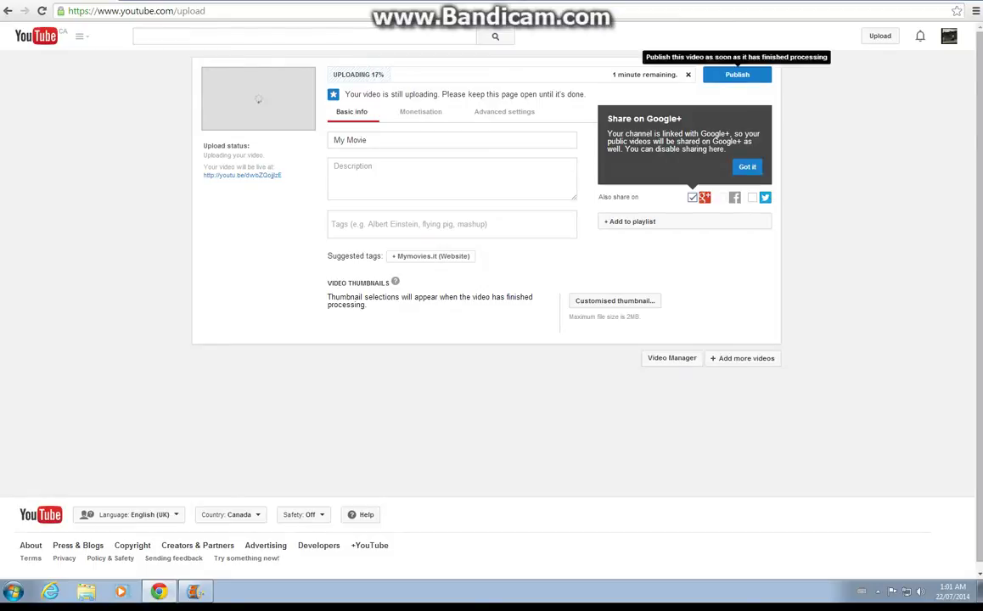
{"action": "left_click", "coordinate": [687, 75]}
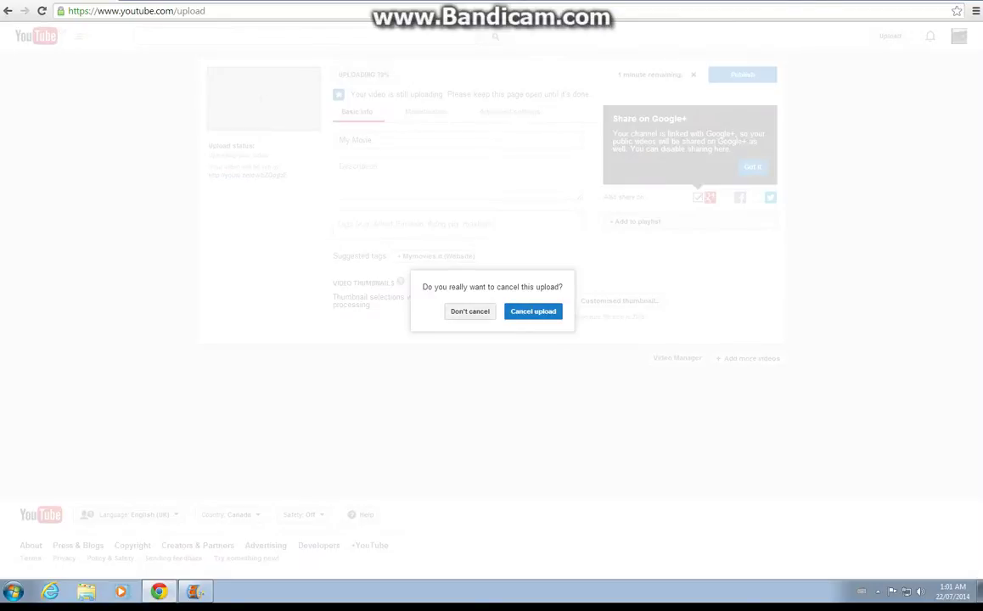
{"action": "key", "text": "Return"}
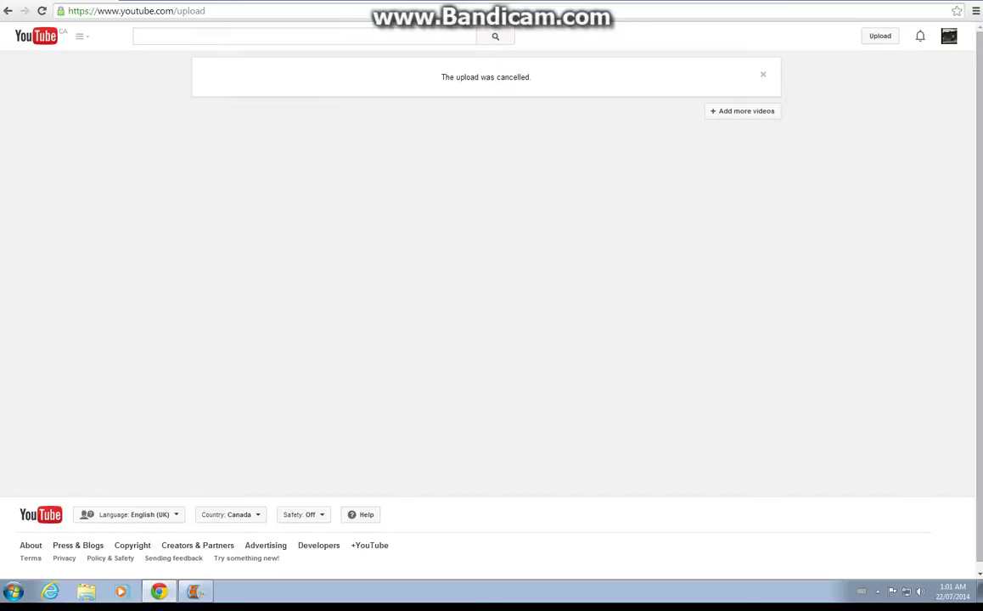
Hide the browser and bring the My Movie project in Movie Maker back on screen.
{"action": "key", "text": "super+d"}
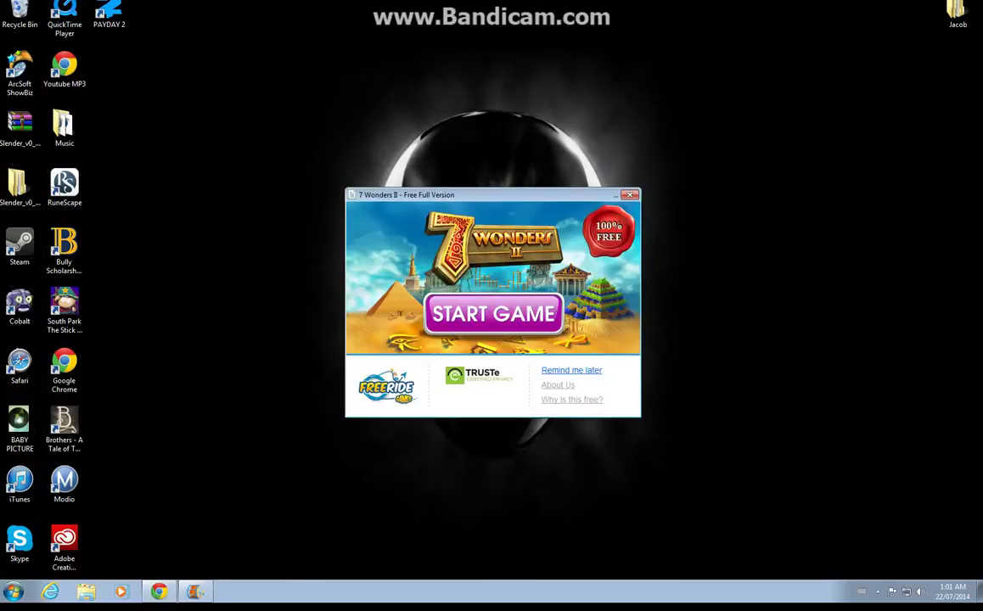
{"action": "left_click", "coordinate": [194, 591]}
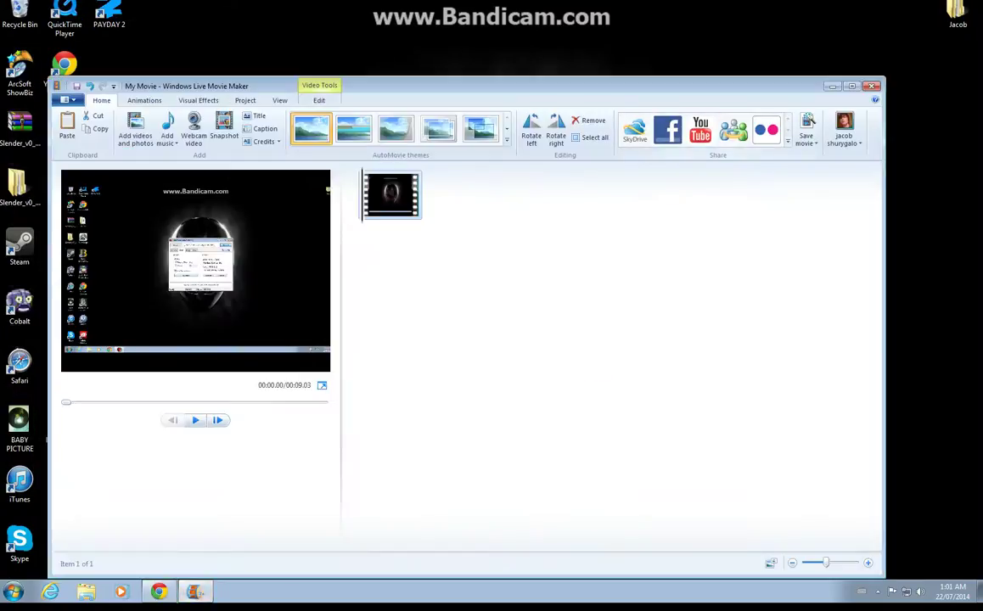